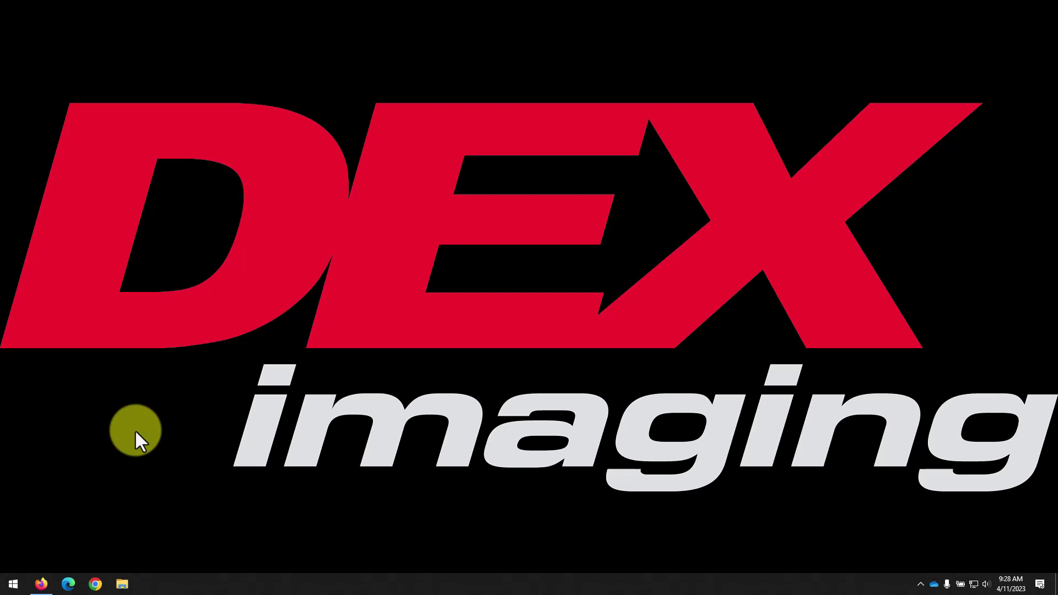
- Switch to Firefox on deximaging.com/service and show the Quick Service Resources download links
{"action": "left_click", "coordinate": [42, 585]}
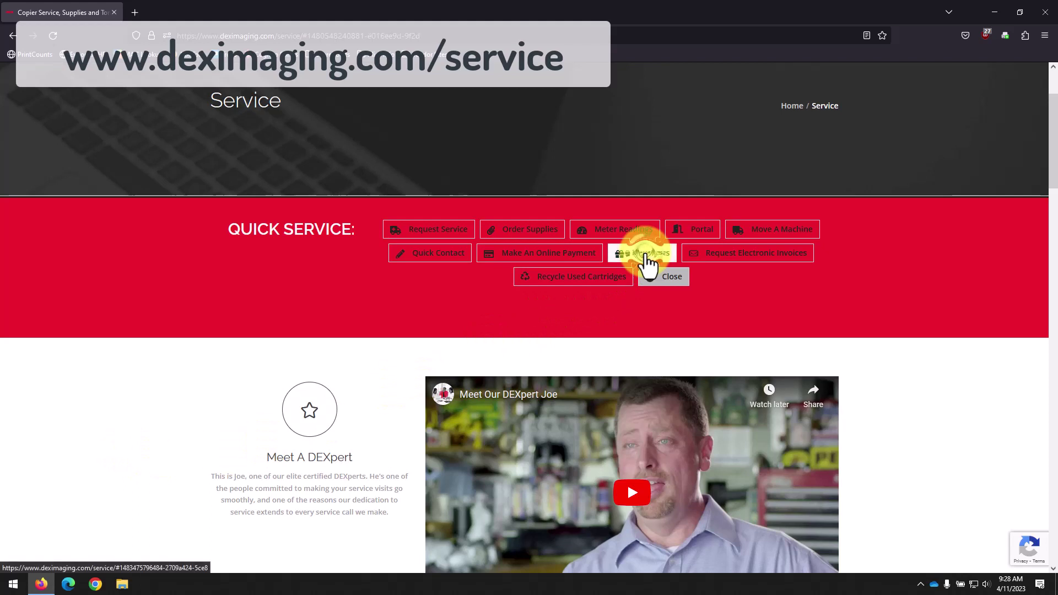
{"action": "left_click", "coordinate": [648, 258]}
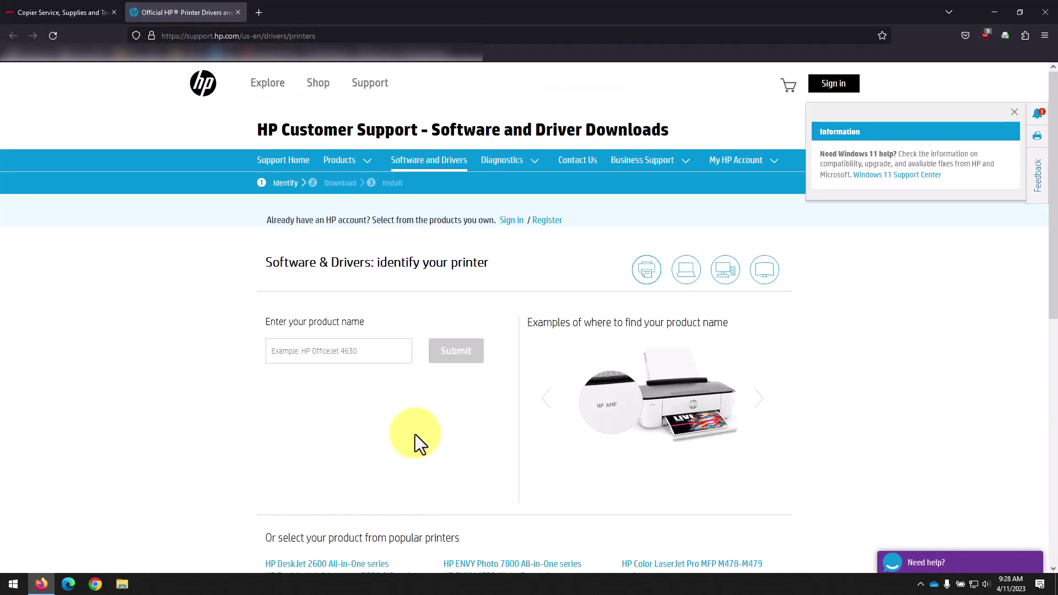
- Search for 'designjet z9' and select HP DesignJet Z9+ PostScript Printer series
{"action": "left_click", "coordinate": [363, 351]}
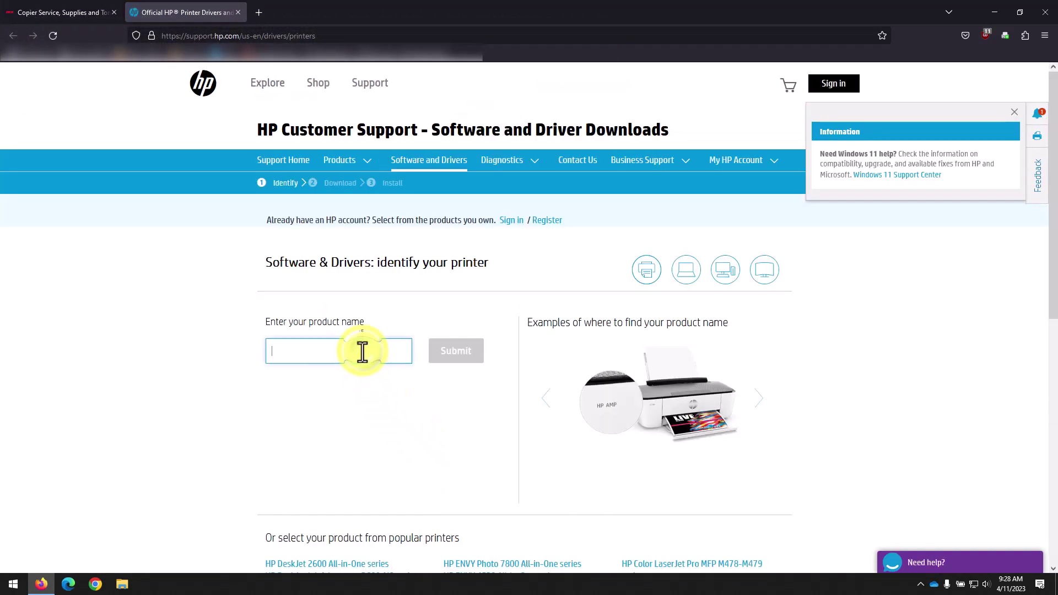
{"action": "type", "text": "des"}
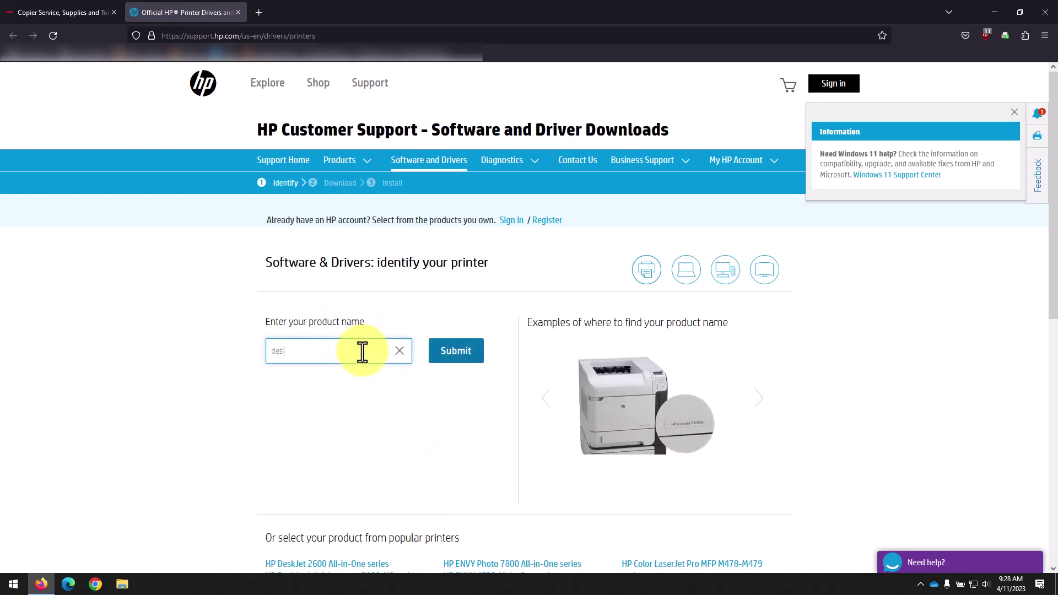
{"action": "type", "text": "ignjet z9"}
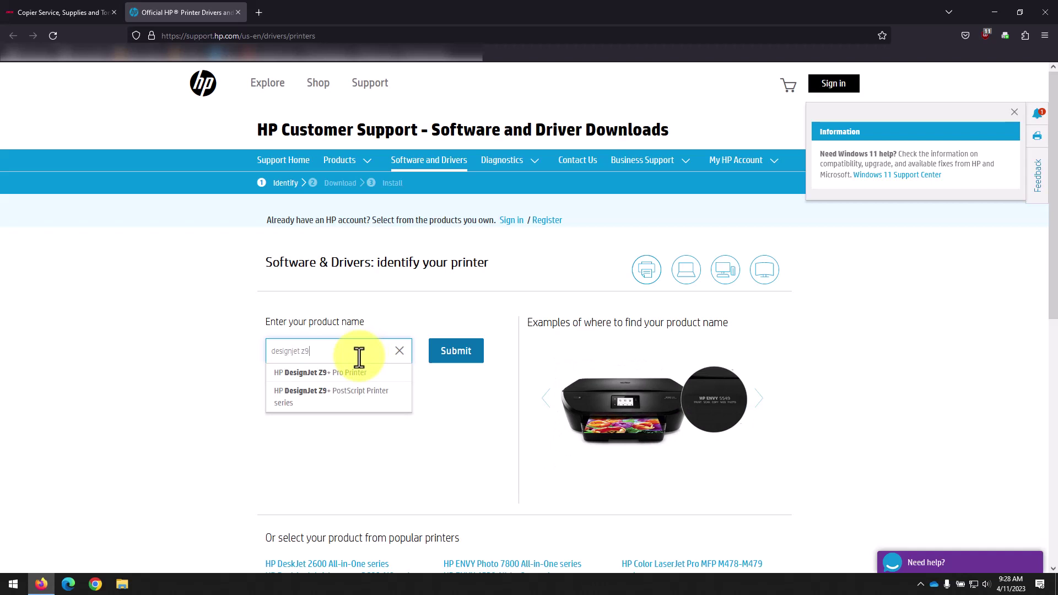
{"action": "left_click", "coordinate": [366, 397]}
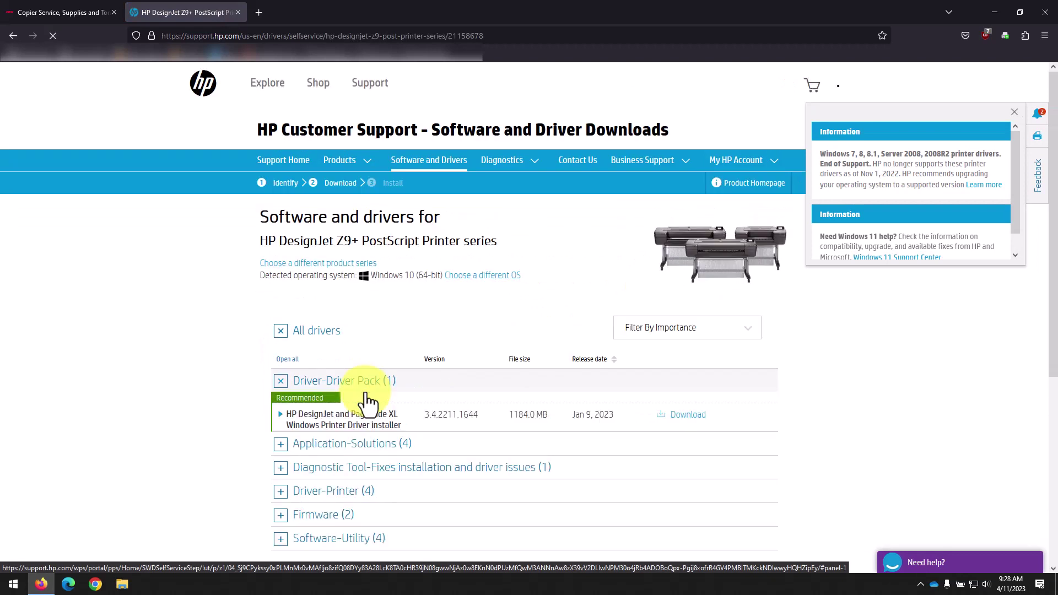
{"action": "scroll", "coordinate": [236, 422], "scroll_direction": "down", "scroll_amount": 1}
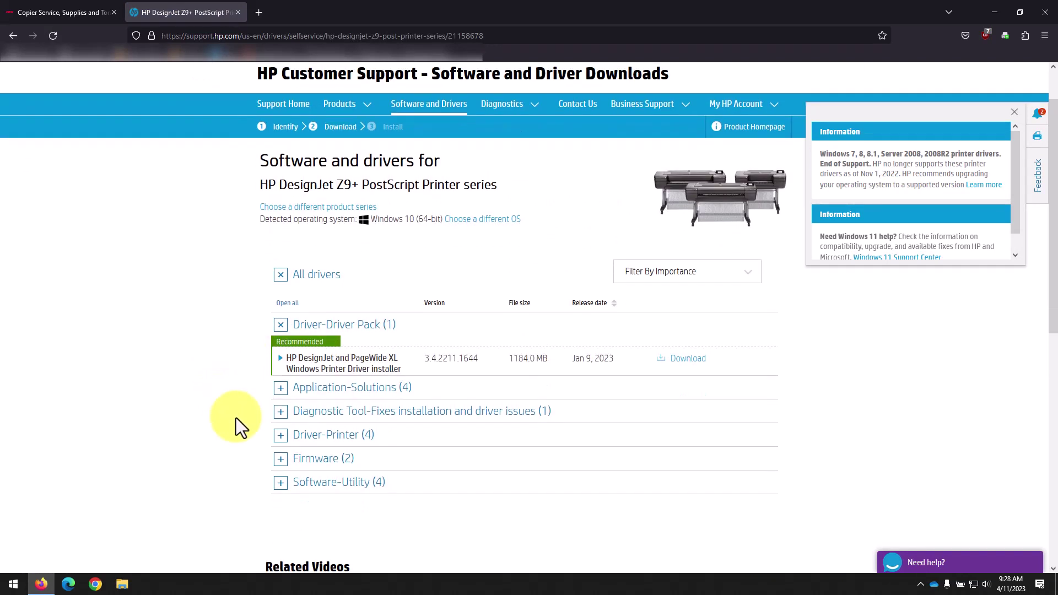
- Expand the Software-Utility section and download the HP Click installer
{"action": "left_click", "coordinate": [280, 487]}
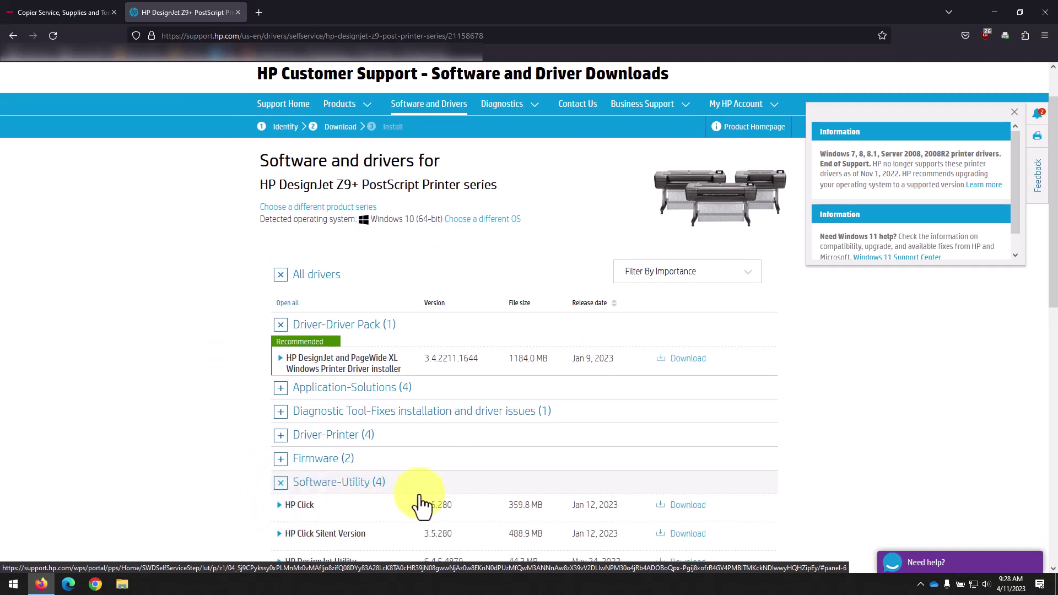
{"action": "left_click", "coordinate": [686, 512]}
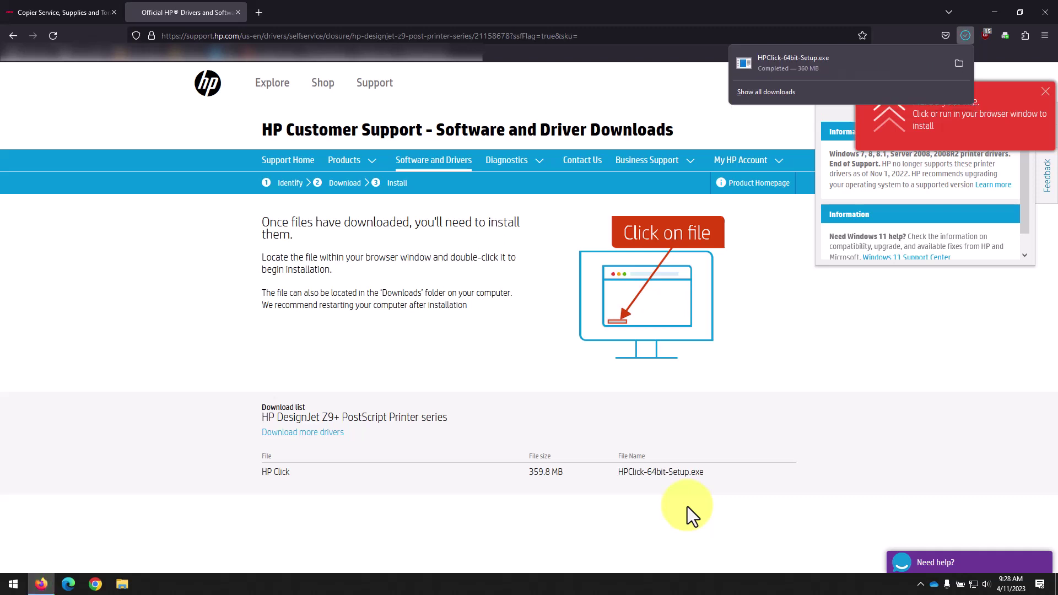
- Launch HPClick-64bit-Setup.exe from the Firefox downloads panel to install HP Click
{"action": "left_click", "coordinate": [765, 60]}
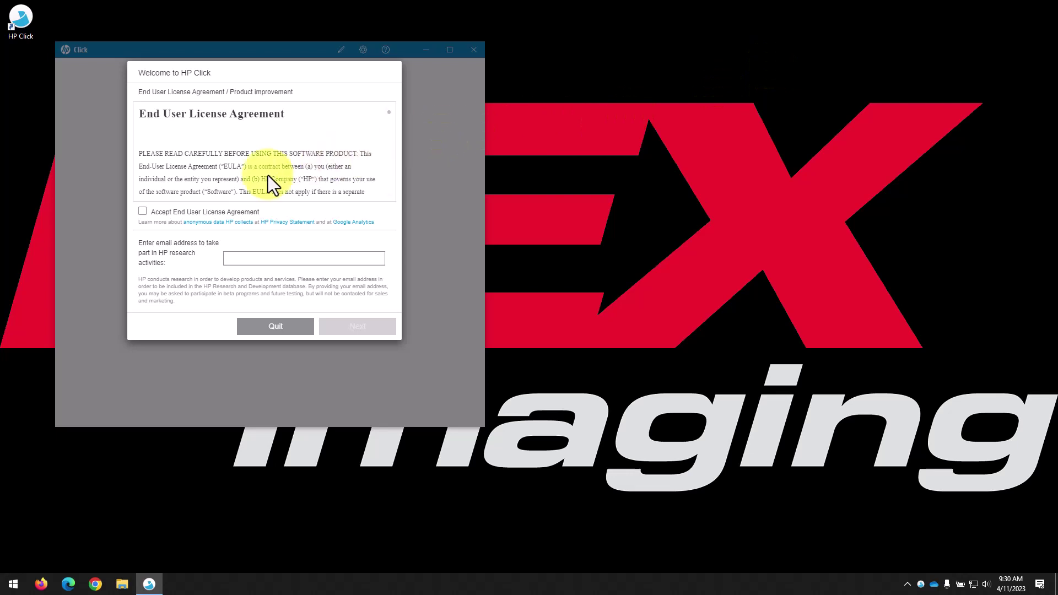
- Accept the End User License Agreement and step through all four welcome tour screens
{"action": "left_click", "coordinate": [143, 213]}
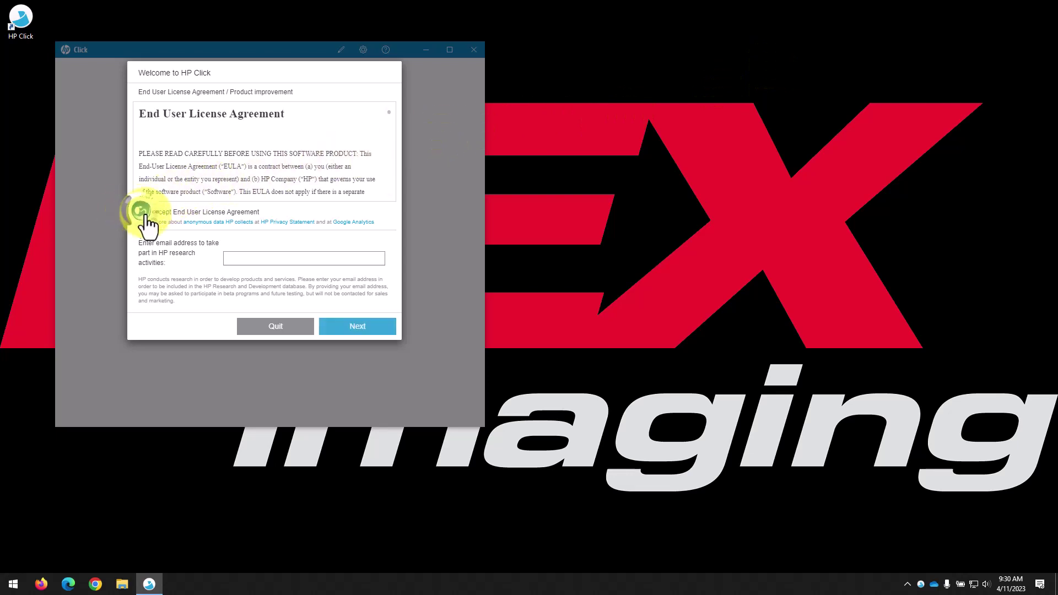
{"action": "left_click", "coordinate": [350, 325]}
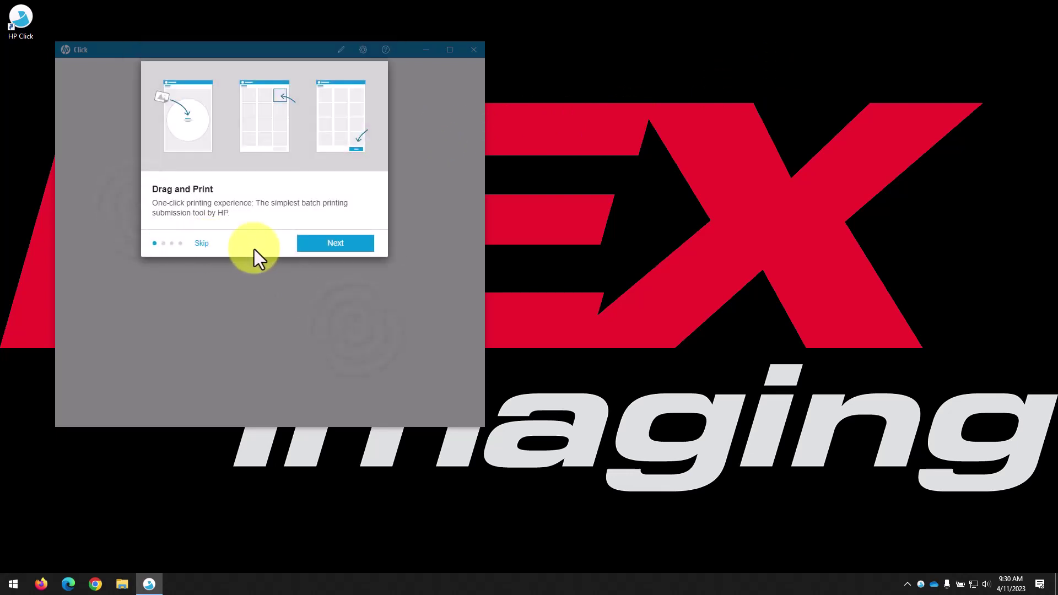
{"action": "left_click", "coordinate": [317, 245]}
{"action": "left_click", "coordinate": [316, 245]}
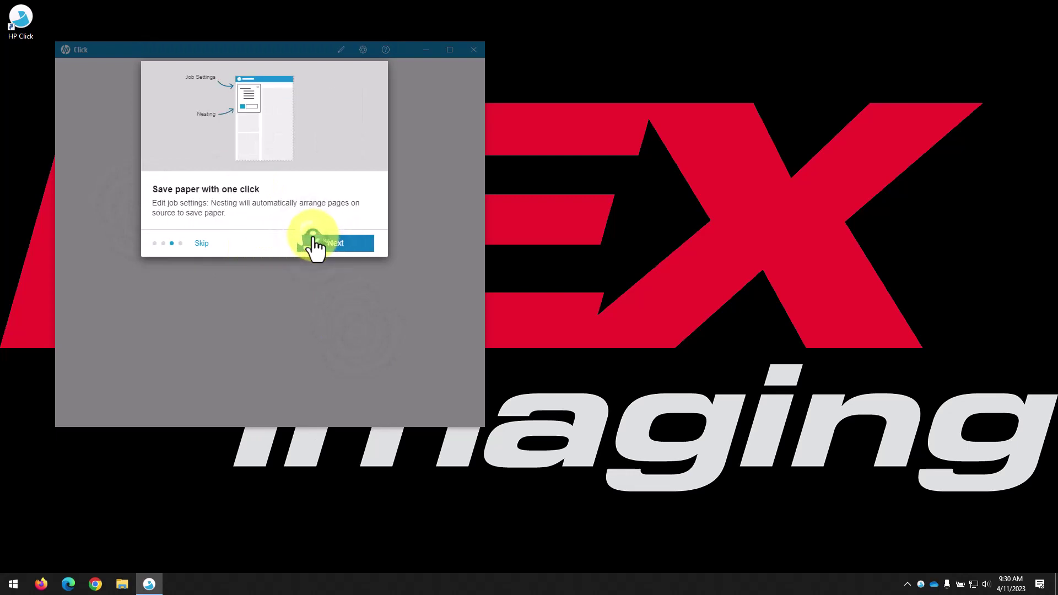
{"action": "left_click", "coordinate": [315, 242]}
{"action": "left_click", "coordinate": [311, 240]}
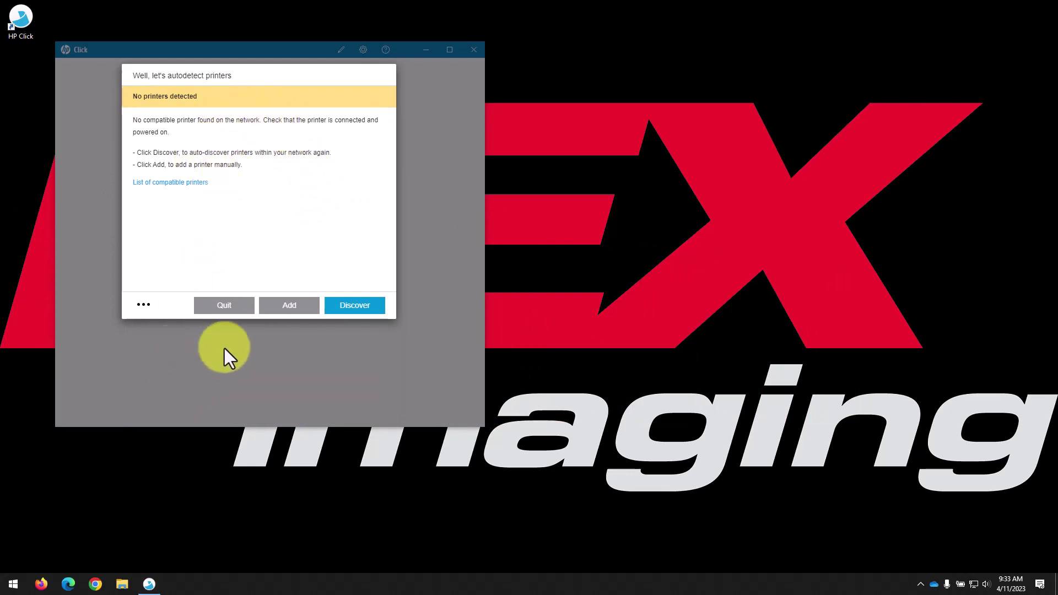
- Manually add the printer at IP 192.168.81.99 and confirm the HP DesignJet Z9dr 44in
{"action": "left_click", "coordinate": [292, 305]}
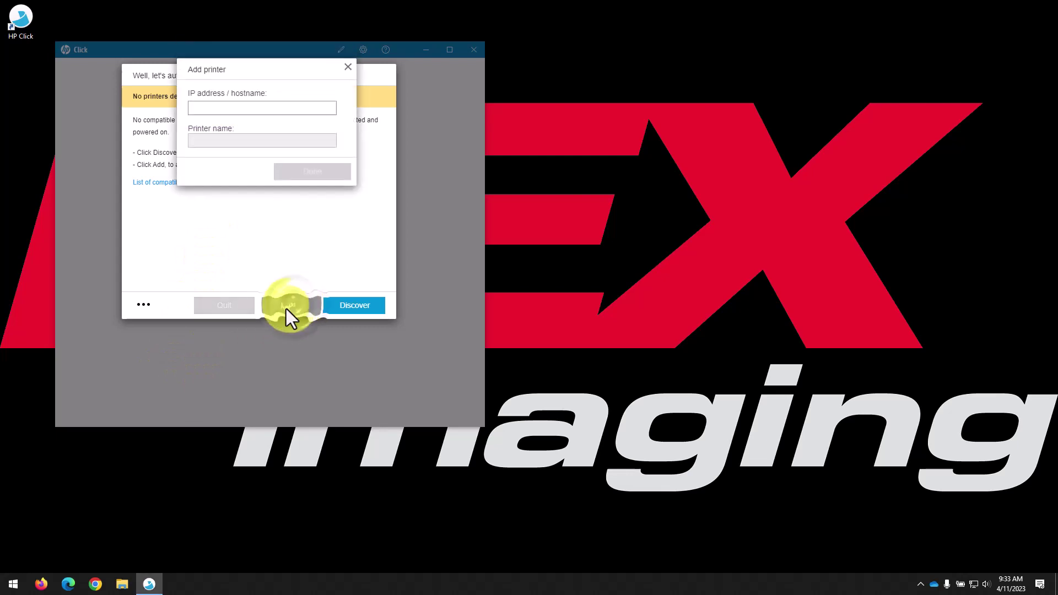
{"action": "left_click", "coordinate": [258, 110]}
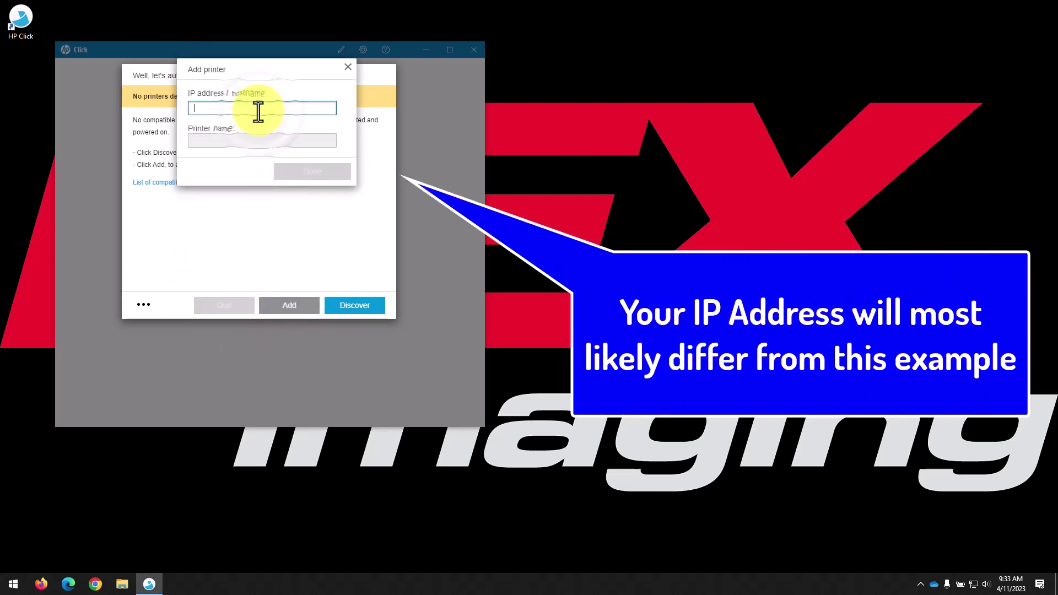
{"action": "type", "text": "192.168."}
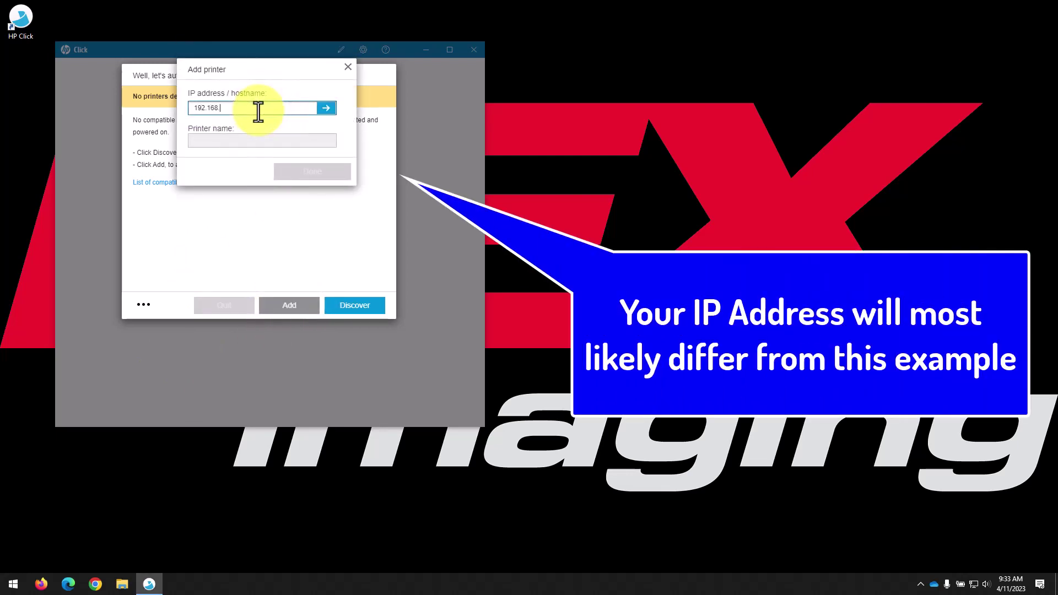
{"action": "type", "text": "81.99"}
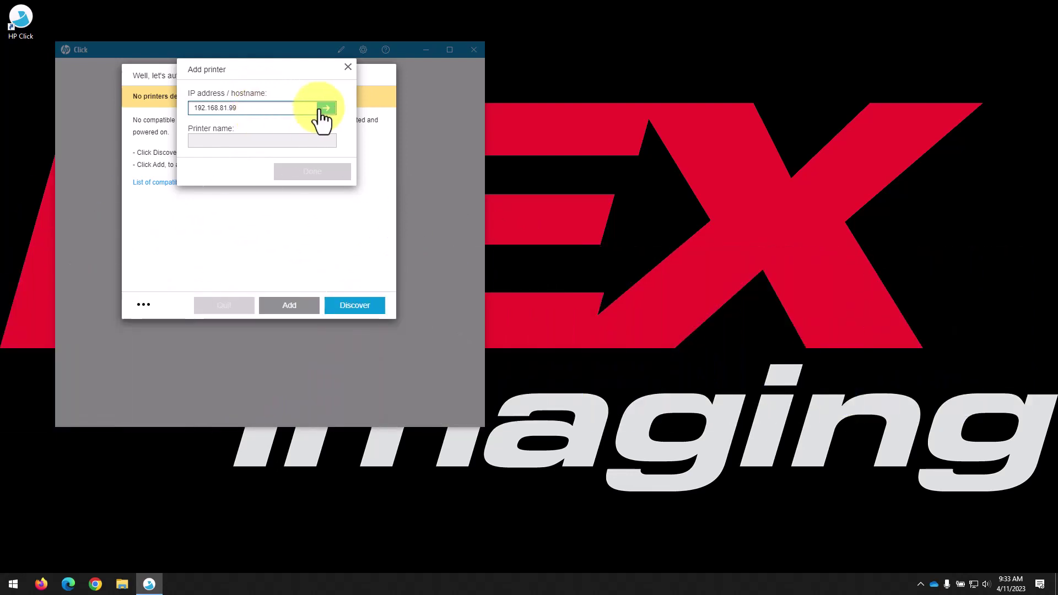
{"action": "left_click", "coordinate": [324, 110]}
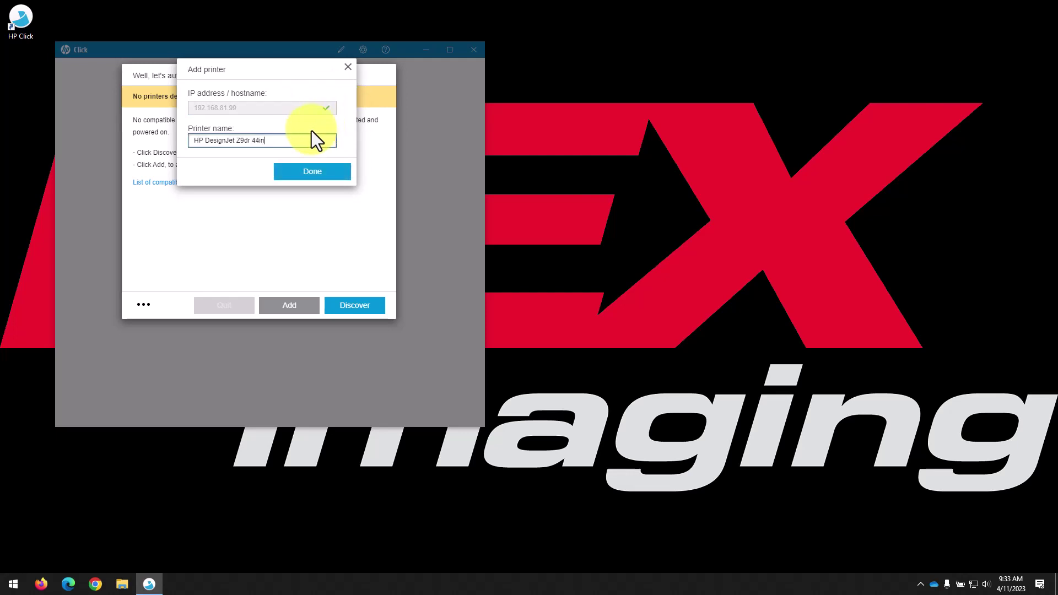
{"action": "left_click", "coordinate": [315, 173]}
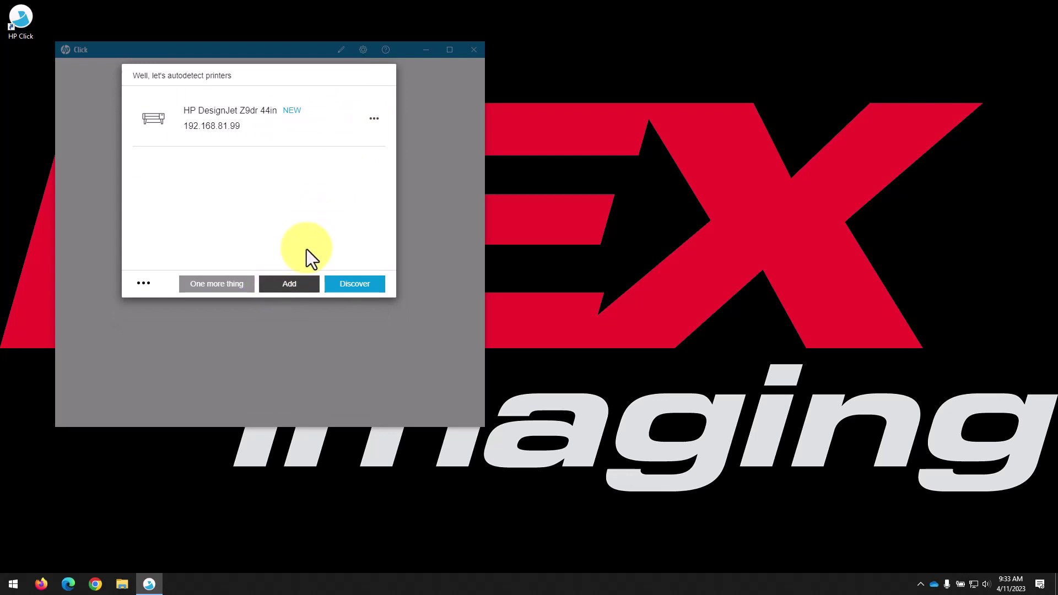
- Keep the default paper families and units, then dismiss the What's new notes
{"action": "left_click", "coordinate": [374, 118]}
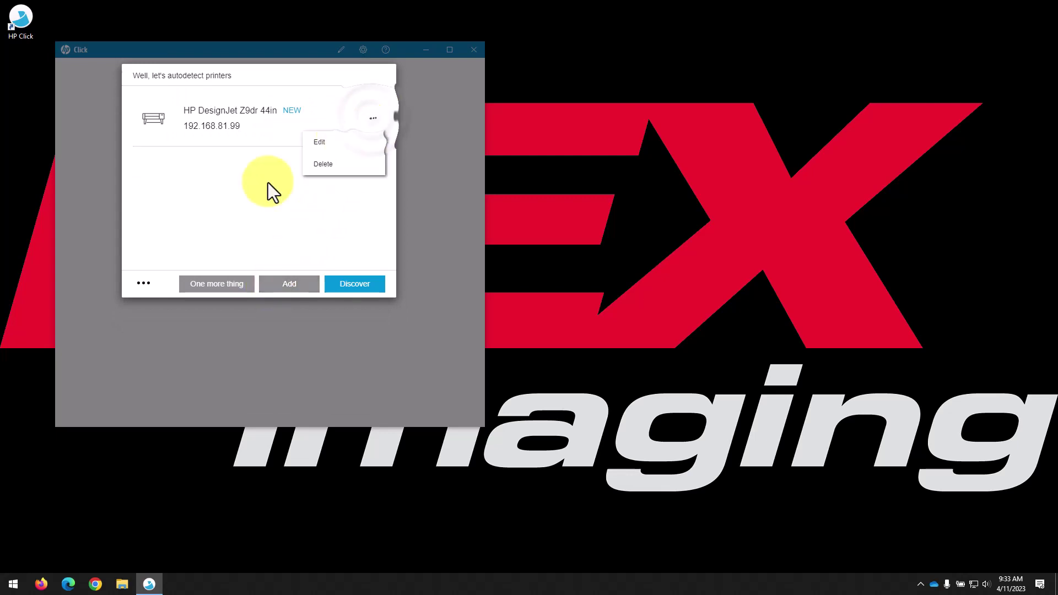
{"action": "left_click", "coordinate": [223, 283]}
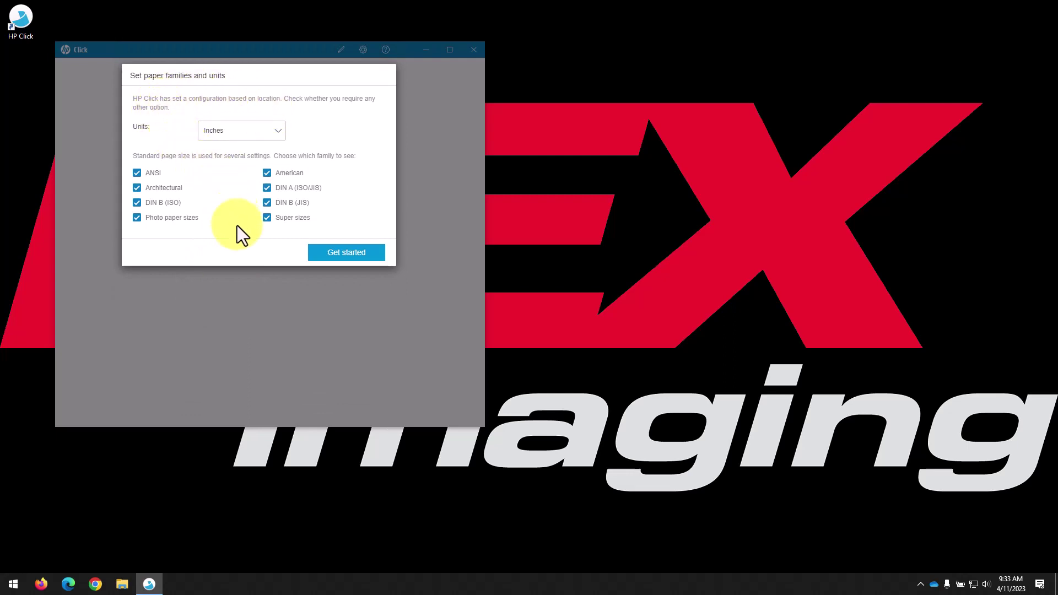
{"action": "left_click", "coordinate": [342, 252]}
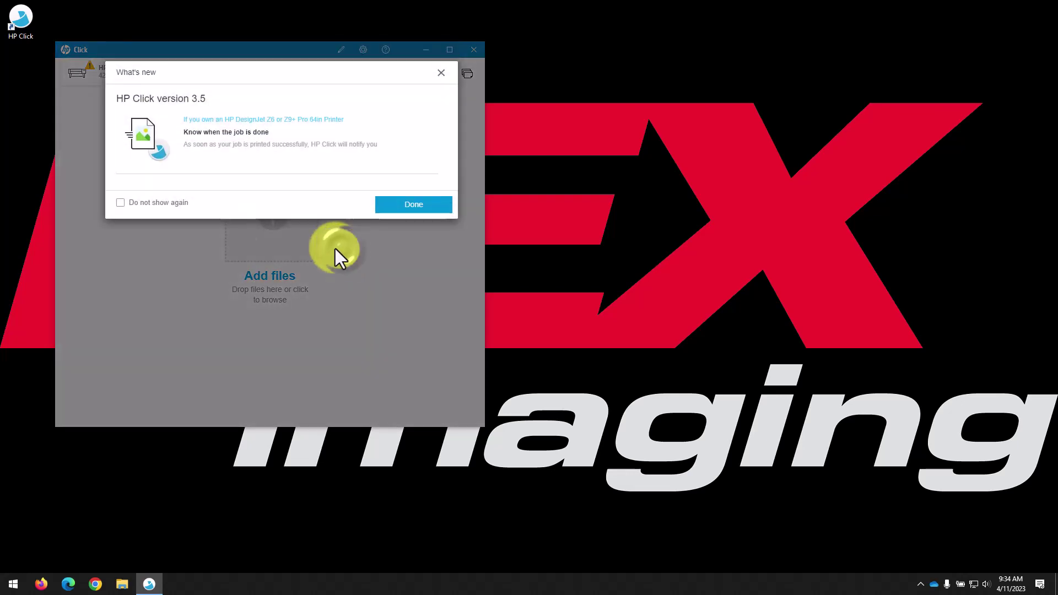
{"action": "left_click", "coordinate": [122, 202]}
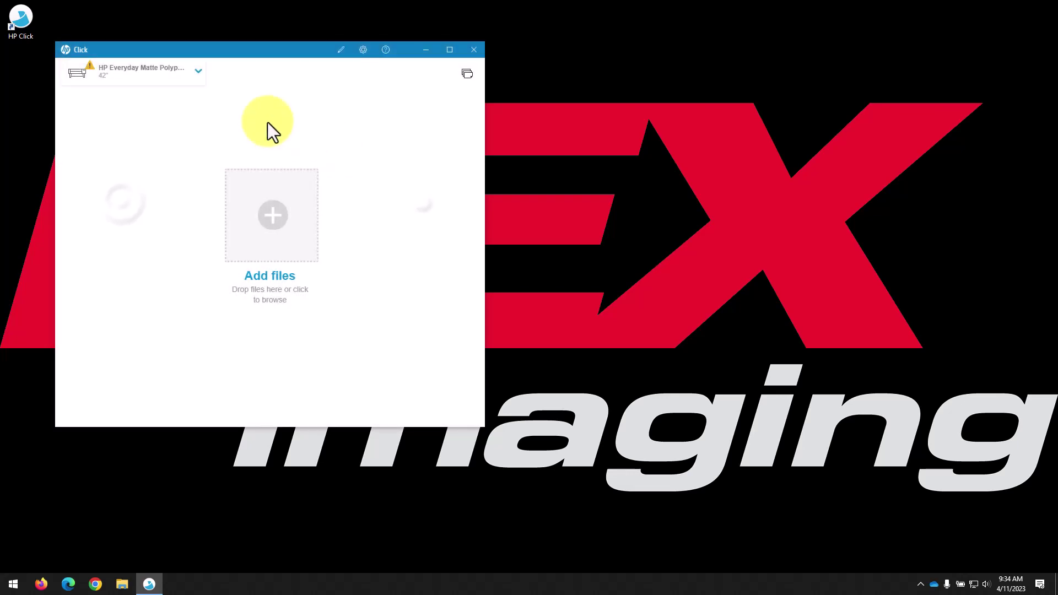
- View the Z9dr roll's job settings with the window maximized, then close HP Click
{"action": "left_click", "coordinate": [205, 81]}
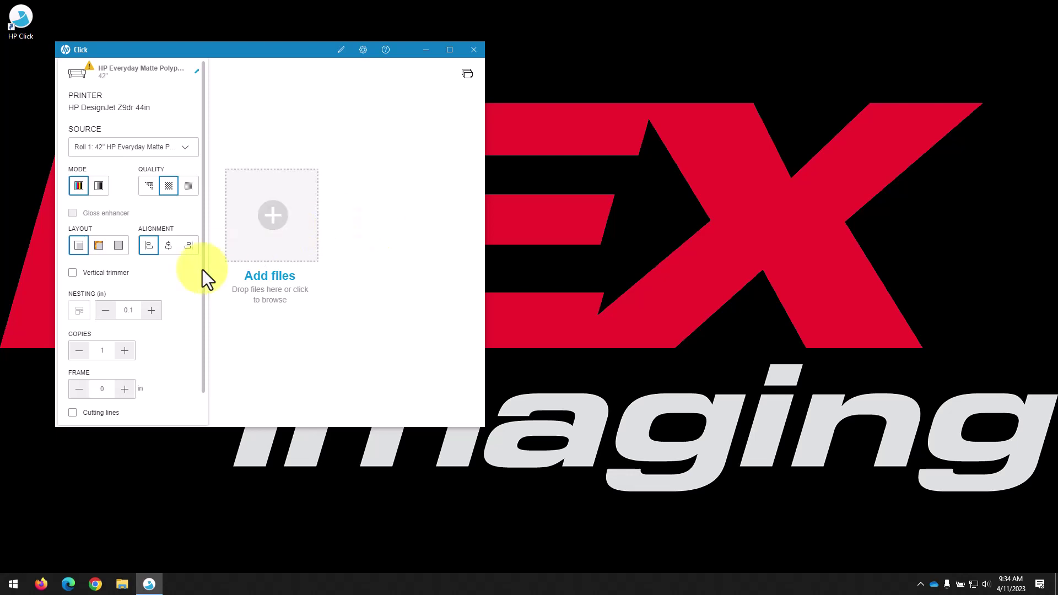
{"action": "scroll", "coordinate": [176, 306], "scroll_direction": "down", "scroll_amount": 1}
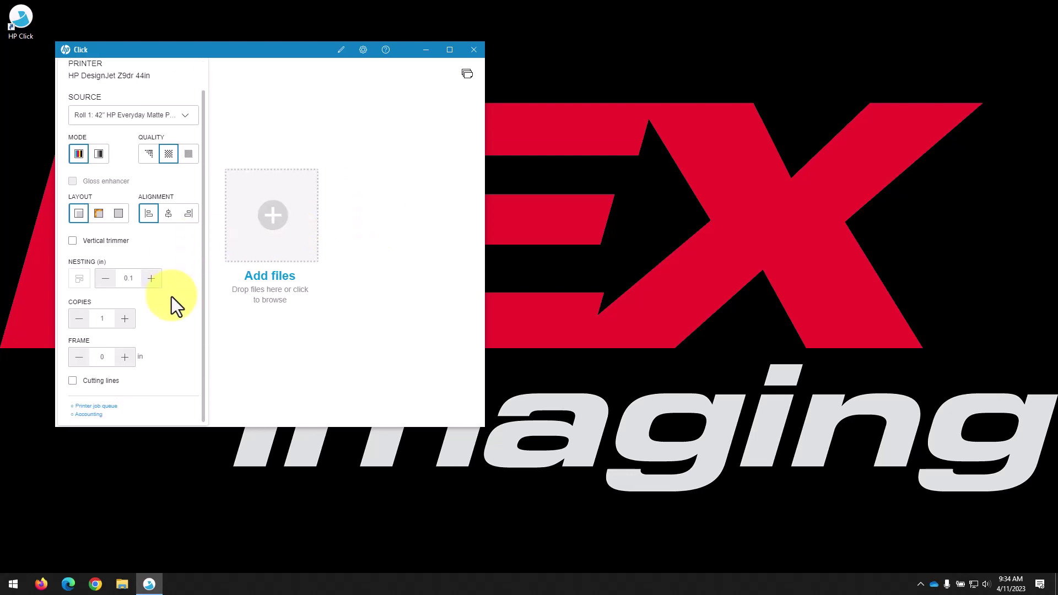
{"action": "left_click", "coordinate": [450, 49]}
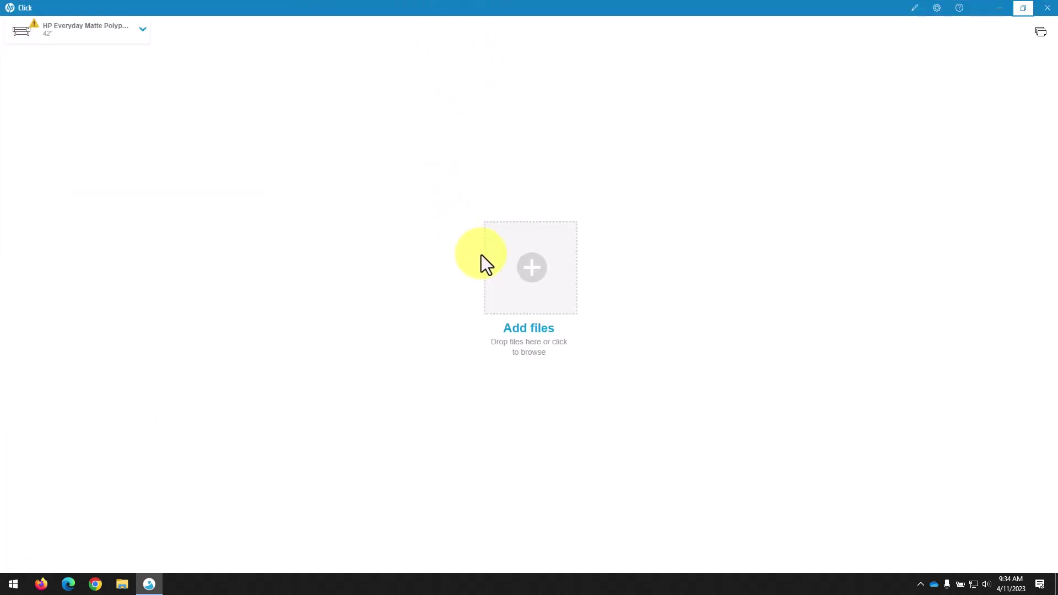
{"action": "left_click", "coordinate": [1047, 7]}
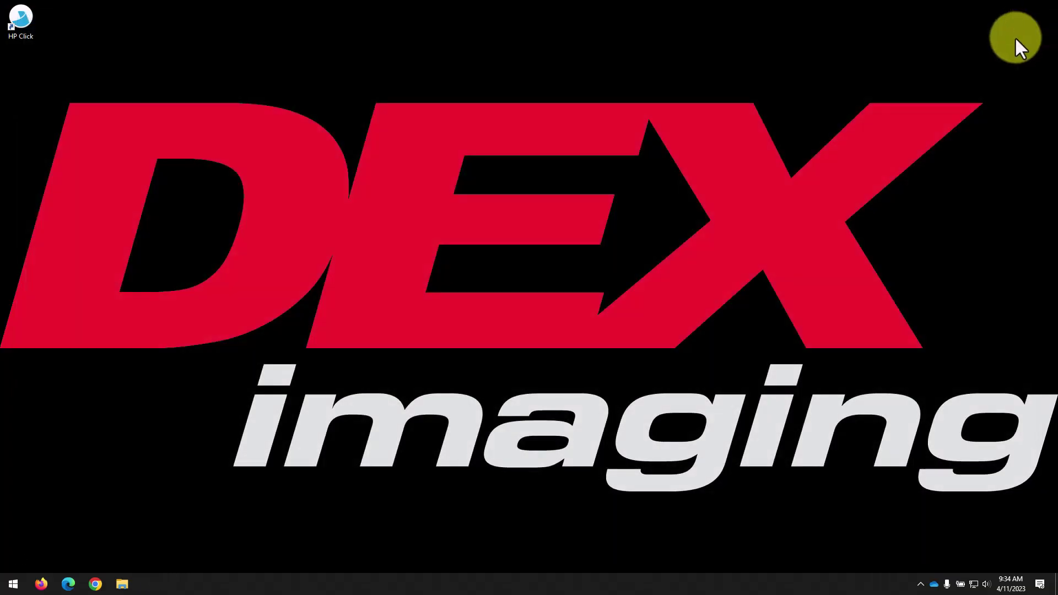